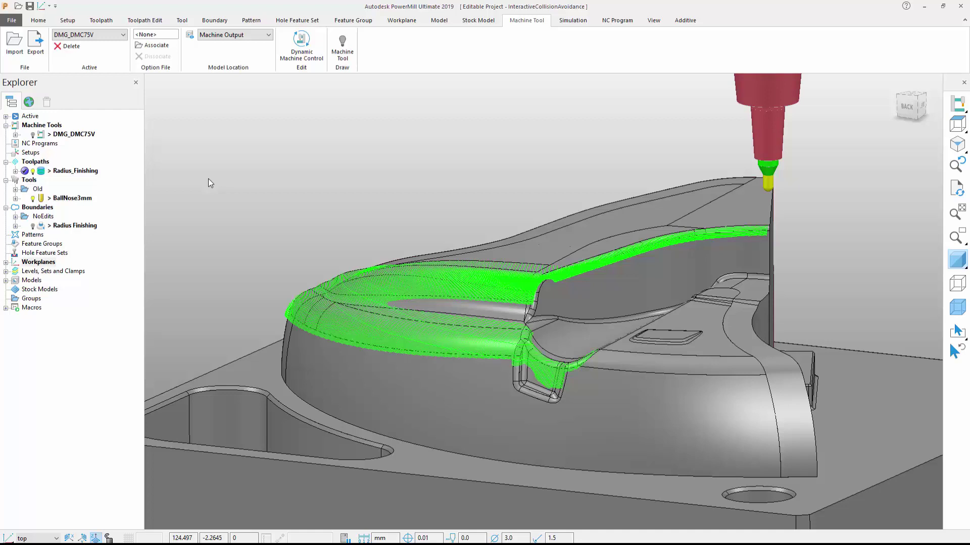
Step: Recalculate Radius_Finishing with Keep colliding sections ticked under Automatic verification
right_click(74, 171)
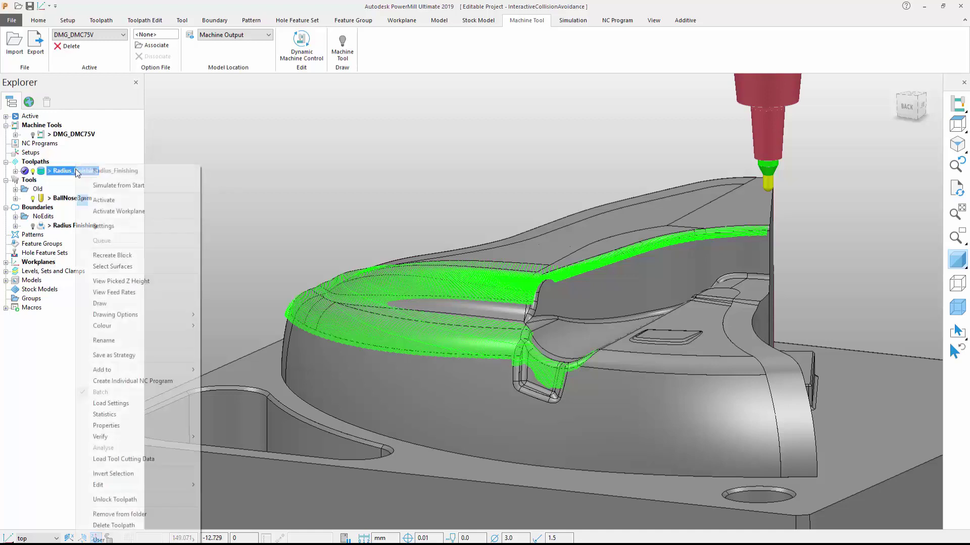
left_click(96, 226)
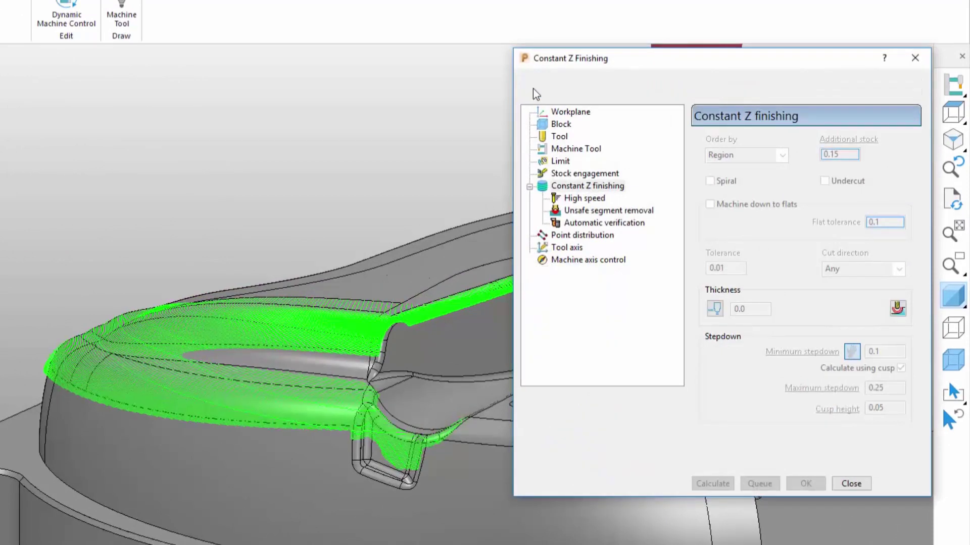
left_click(597, 224)
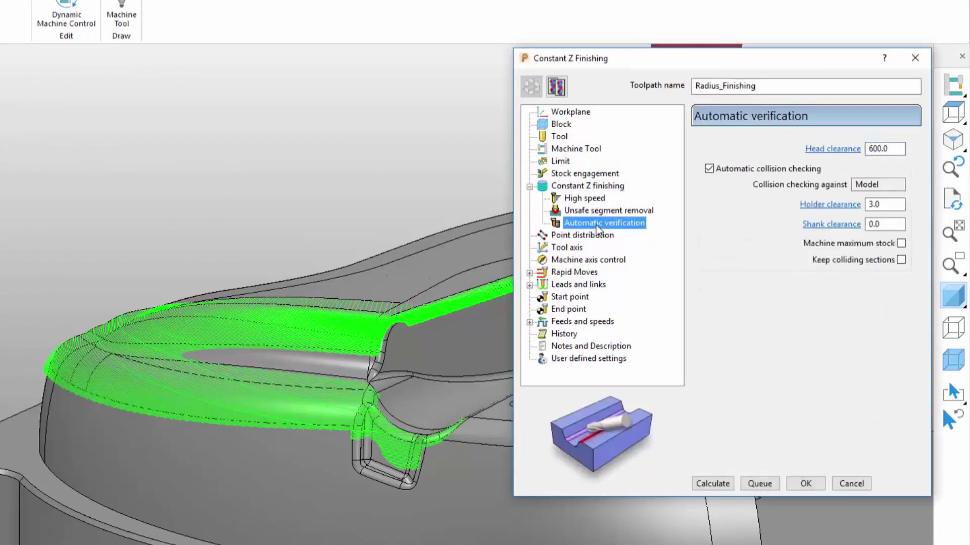
left_click(901, 260)
left_click(713, 484)
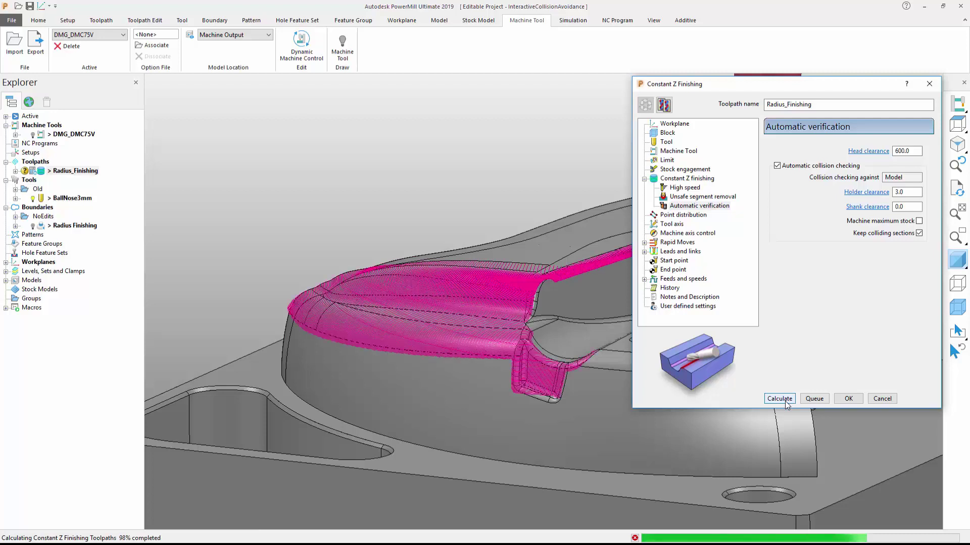
left_click(853, 399)
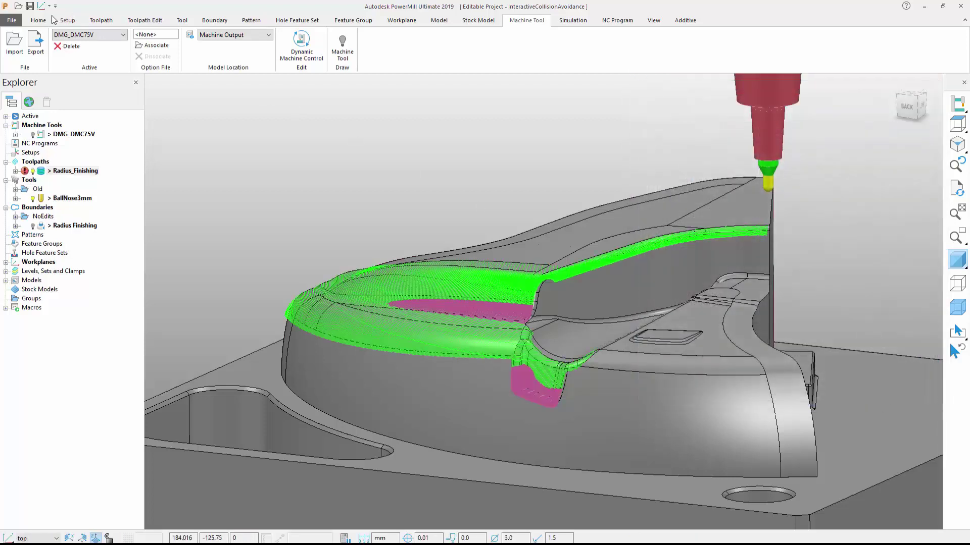
Step: Open the Colliding Sections list for Radius_Finishing from the Home tab
left_click(51, 19)
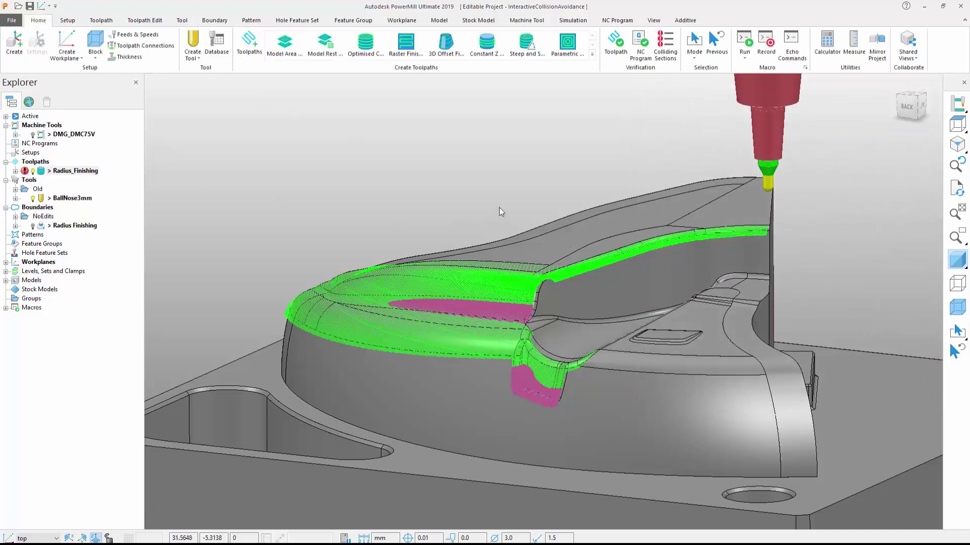
scroll(499, 208, "up", 5)
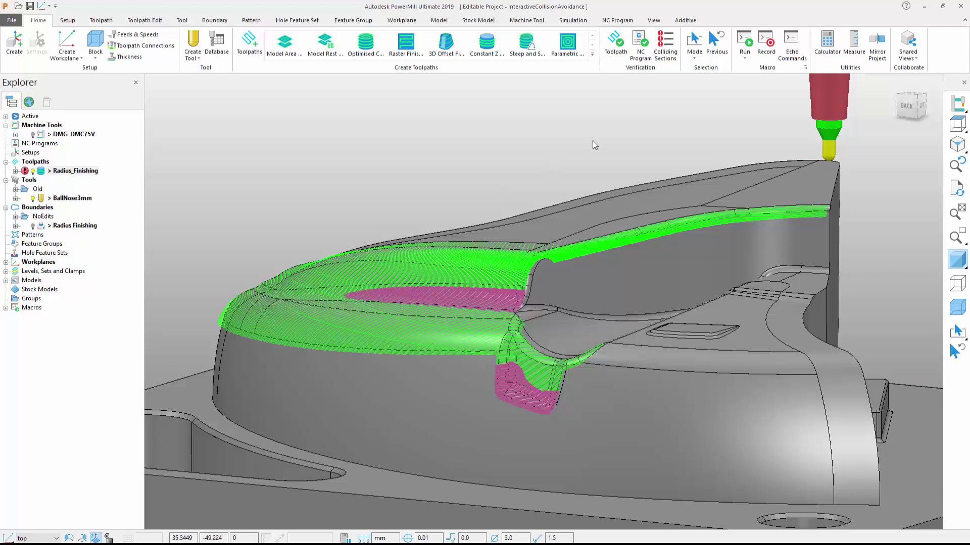
left_click(669, 48)
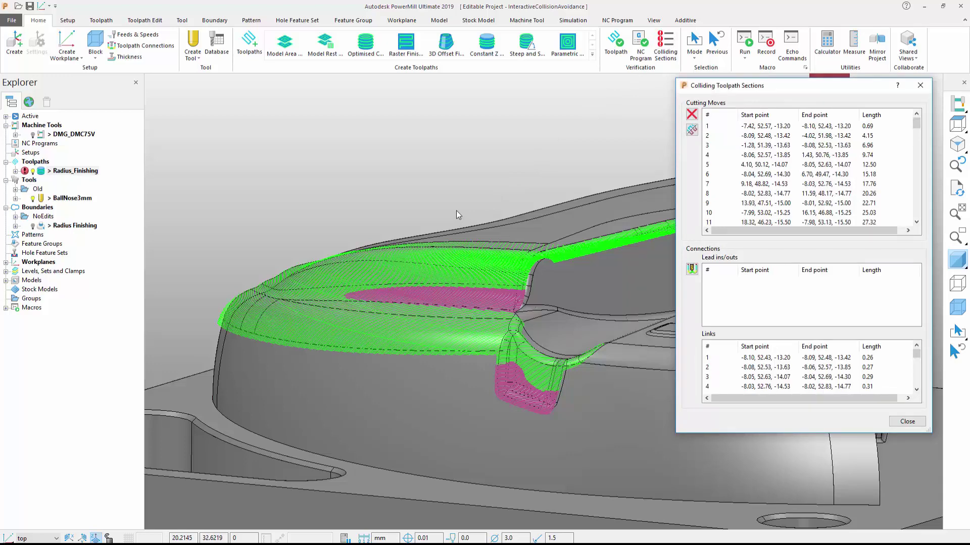
scroll(456, 211, "up", 5)
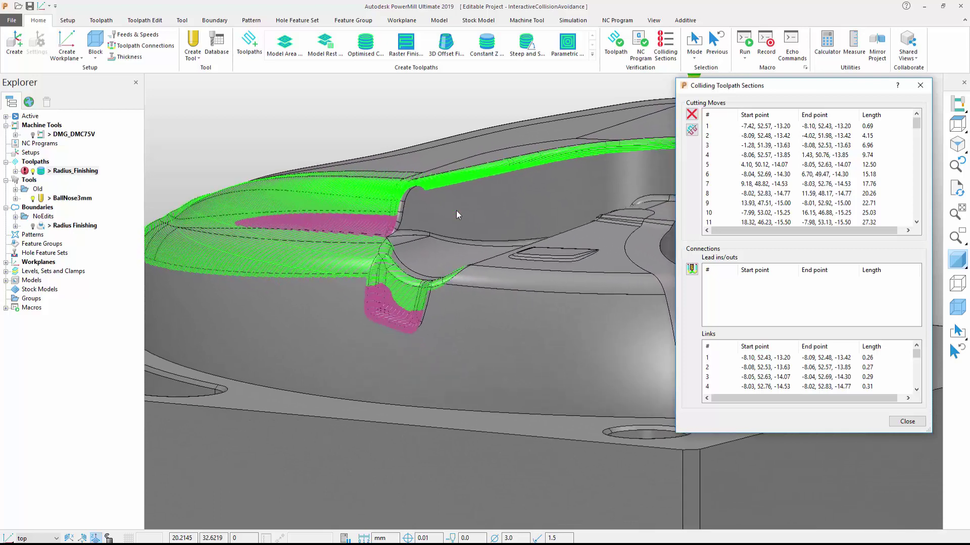
scroll(456, 210, "up", 3)
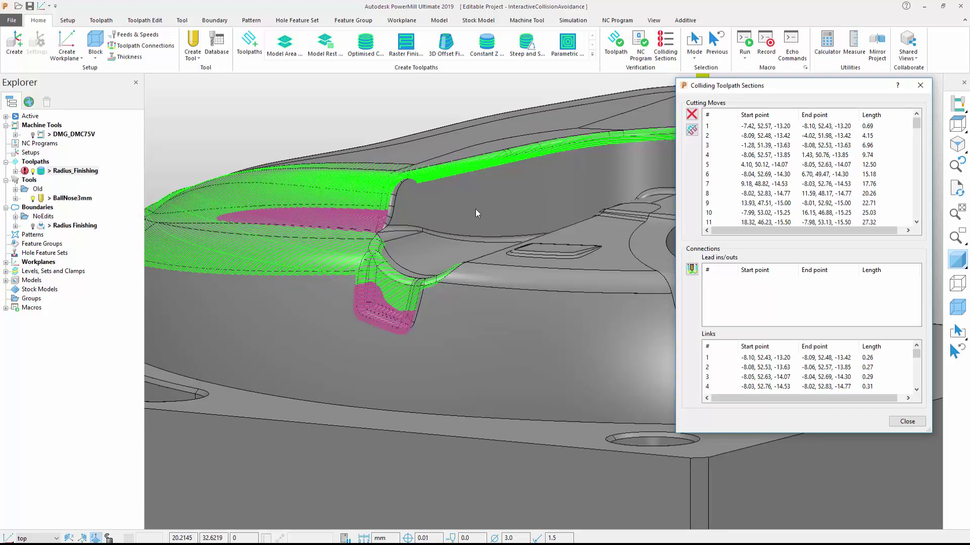
Step: Show colliding cutting move 8 on the part to inspect the holder collision
left_click(710, 193)
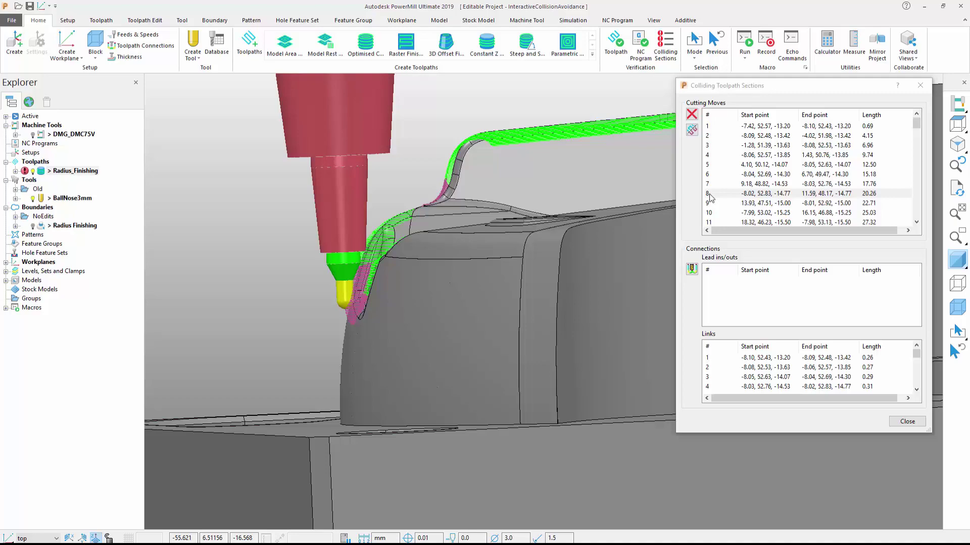
left_click(710, 197)
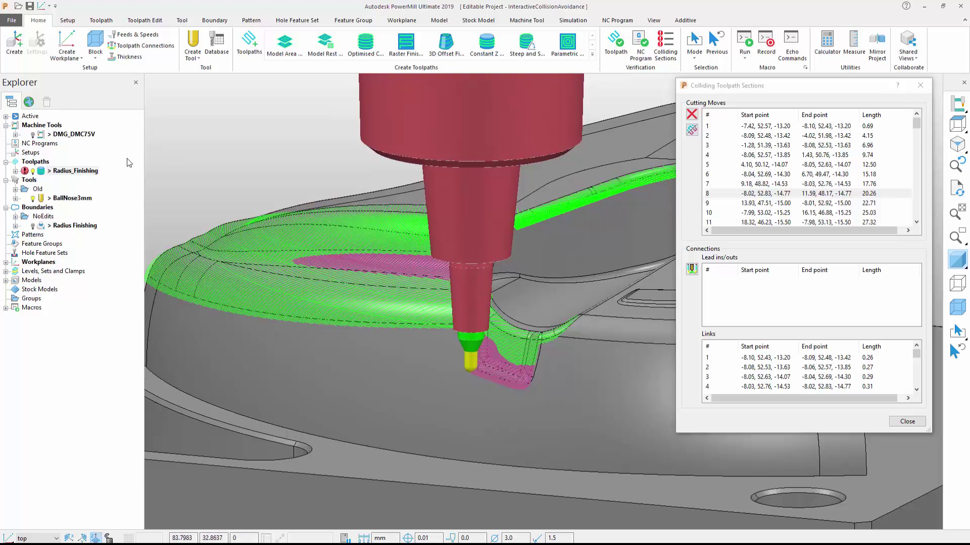
right_click(54, 201)
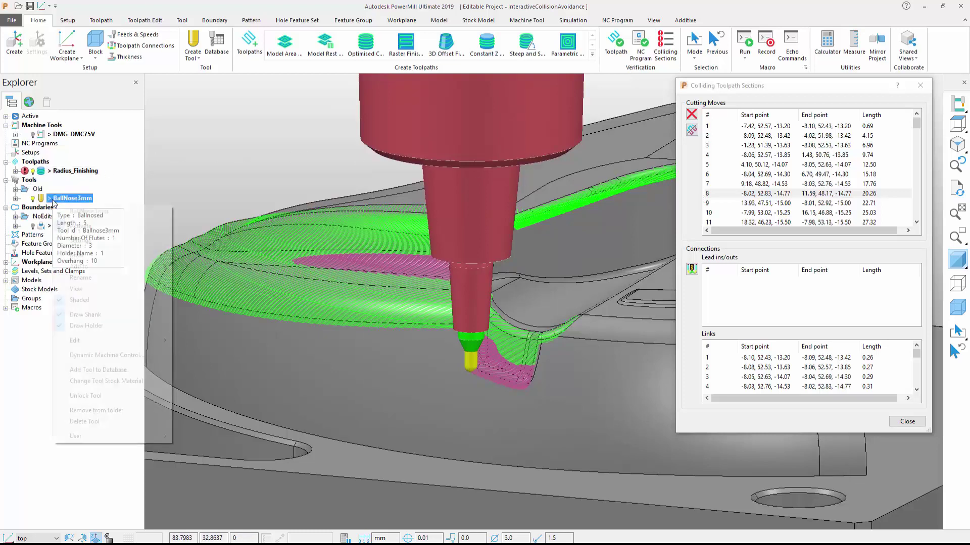
Step: Set the BallNose3mm holder overhang to 13 and close the tool settings
left_click(81, 241)
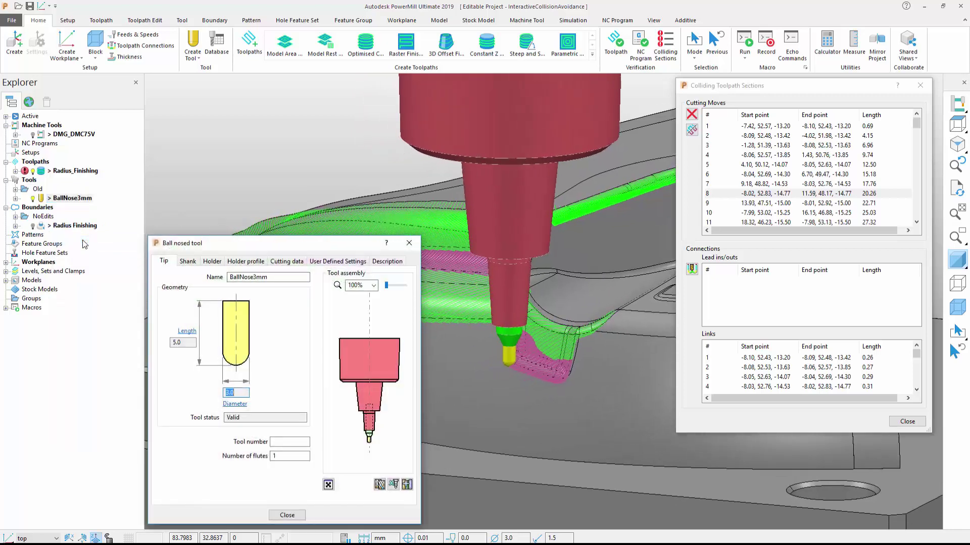
left_click(212, 262)
double_click(295, 421)
type("13")
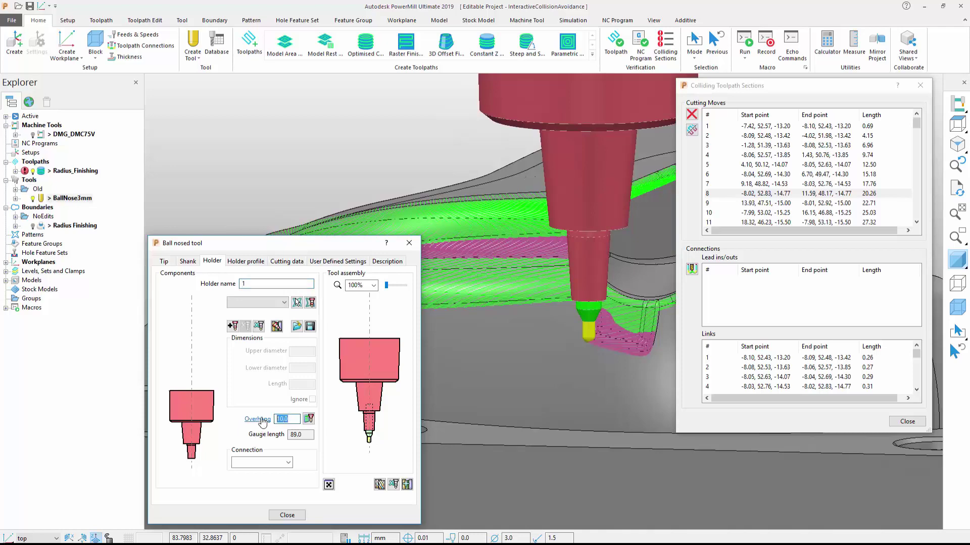
key("Return")
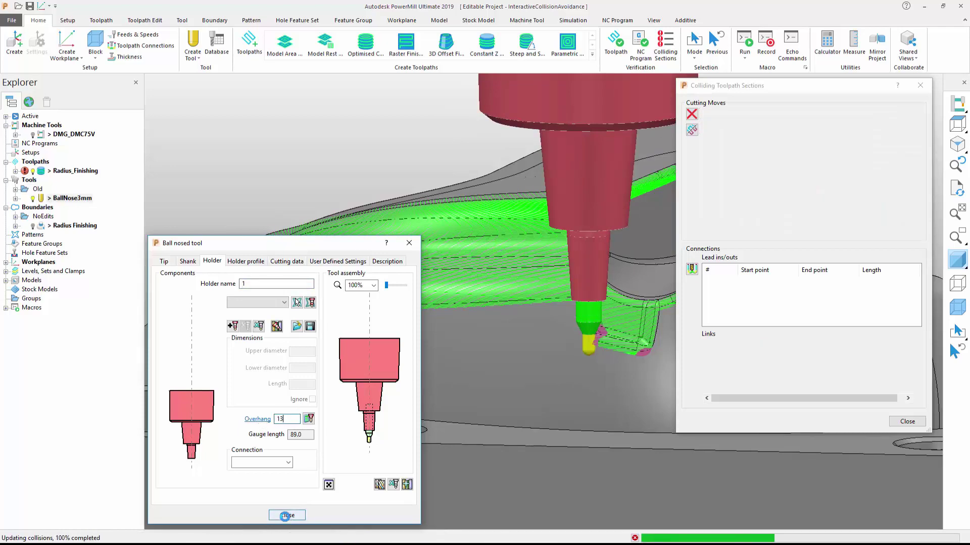
left_click(287, 515)
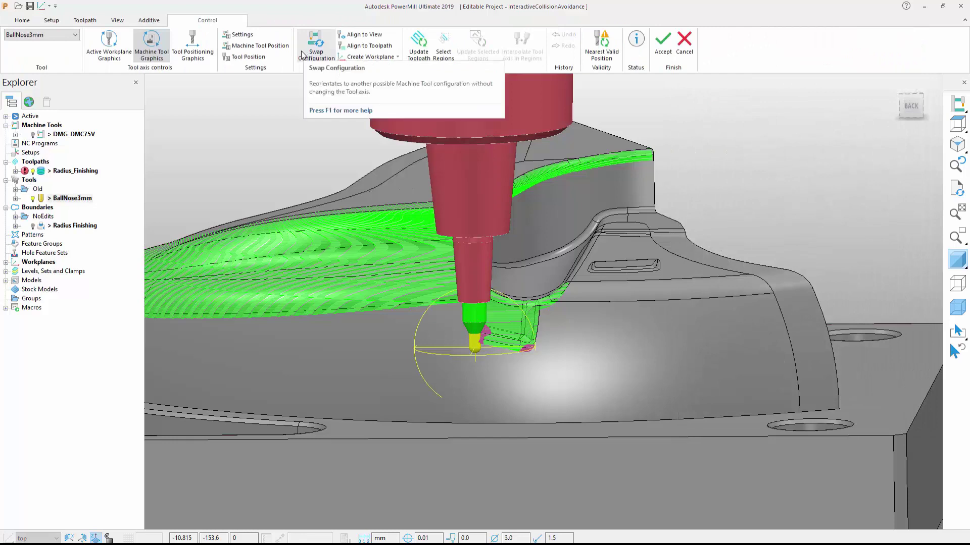
Step: Draw a four-corner polygon edit region around the colliding corner
left_click(443, 54)
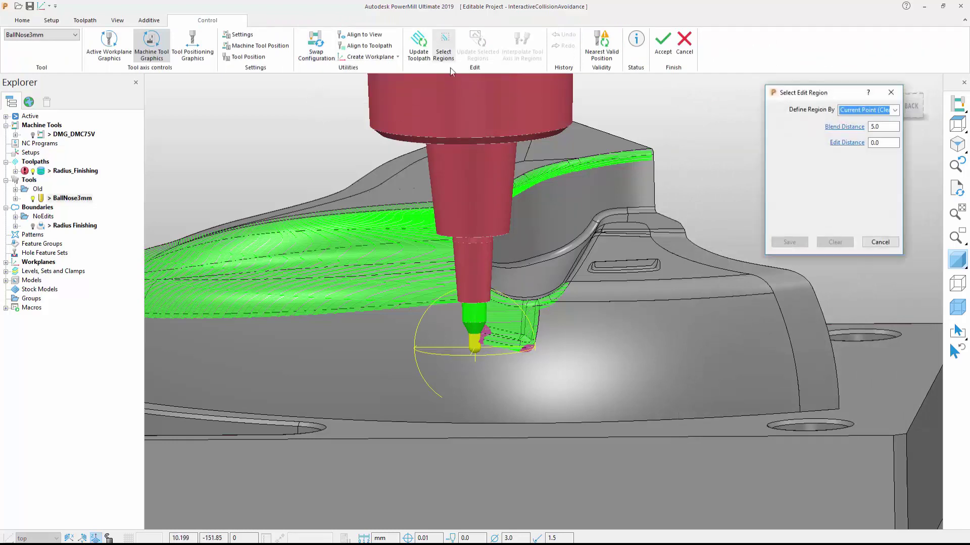
left_click(894, 109)
left_click(854, 132)
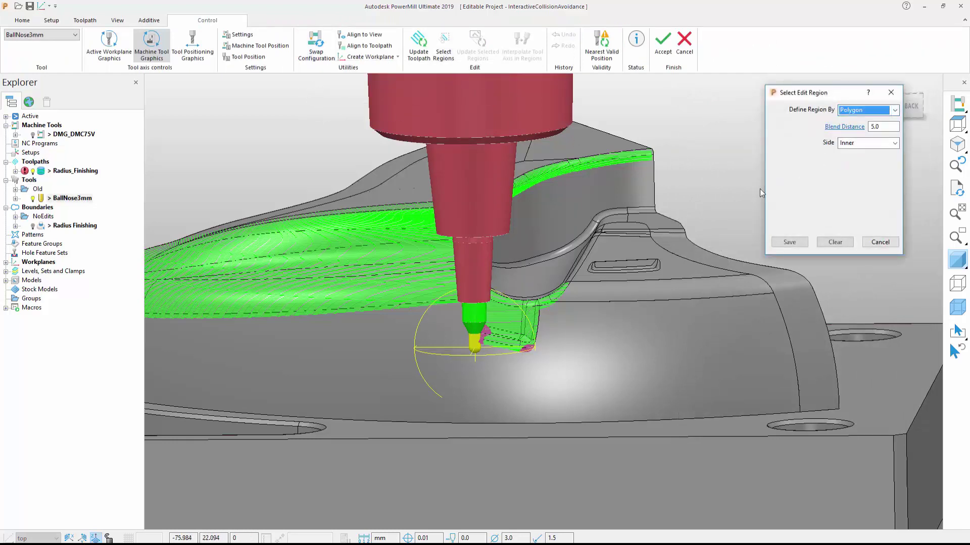
left_click(436, 319)
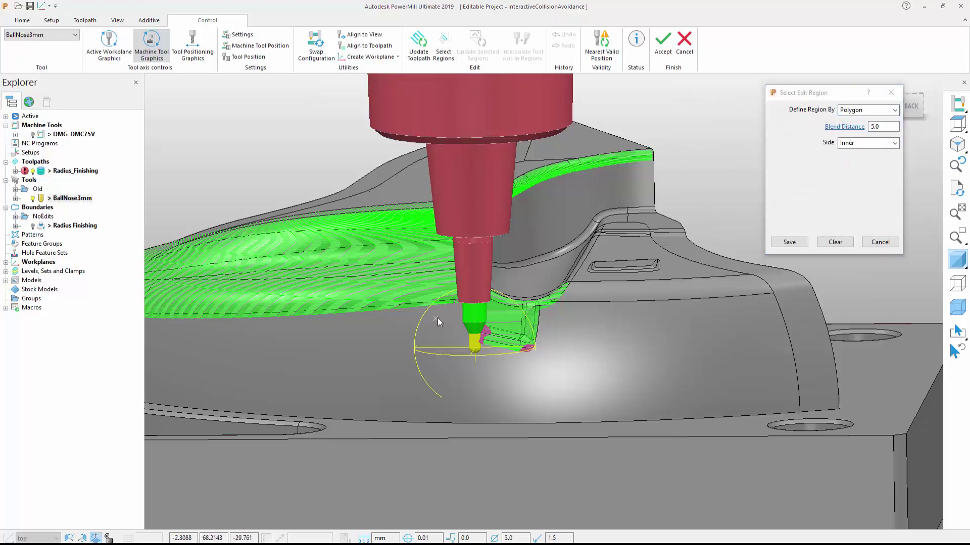
left_click(559, 316)
left_click(561, 372)
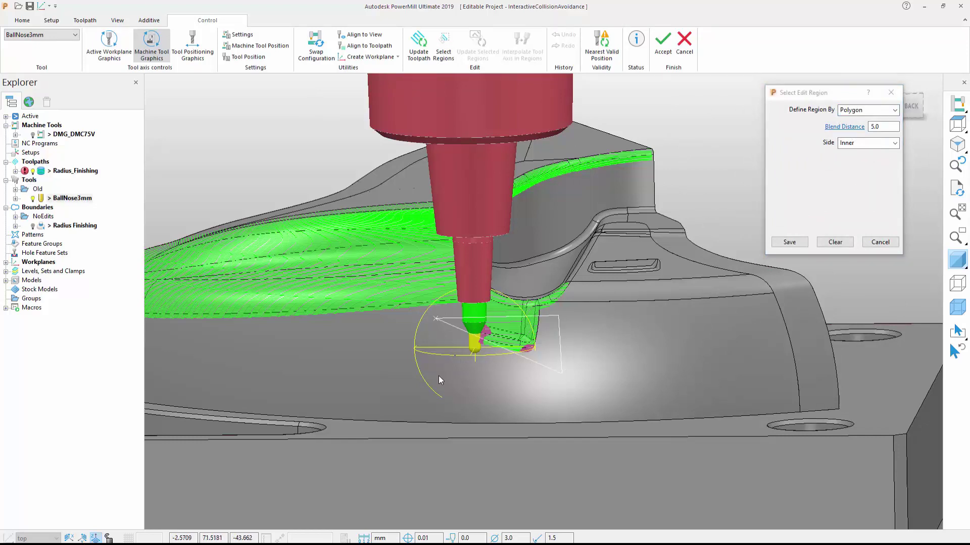
left_click(438, 375)
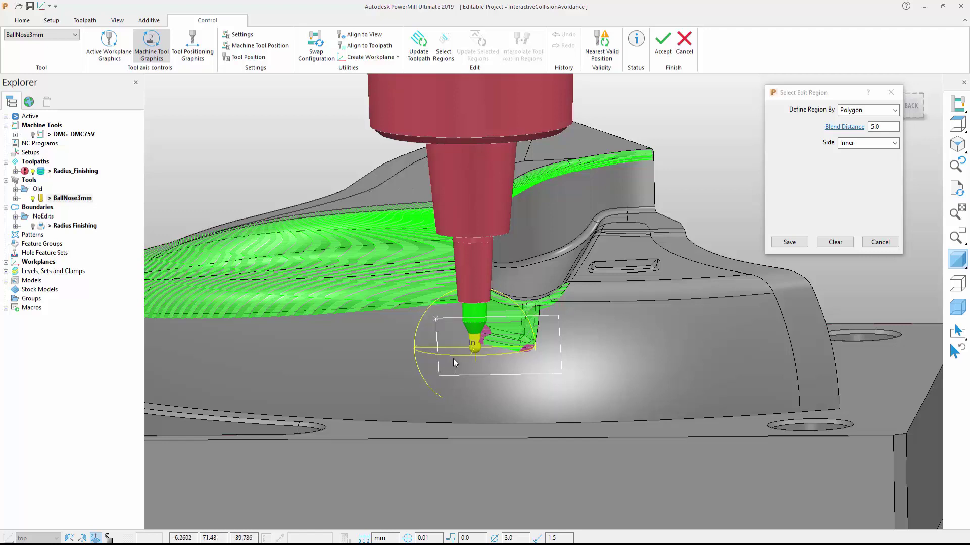
Step: Tilt the tool axis away from the wall with a 2.0 blend distance, update and accept
left_click_drag(456, 355, 495, 354)
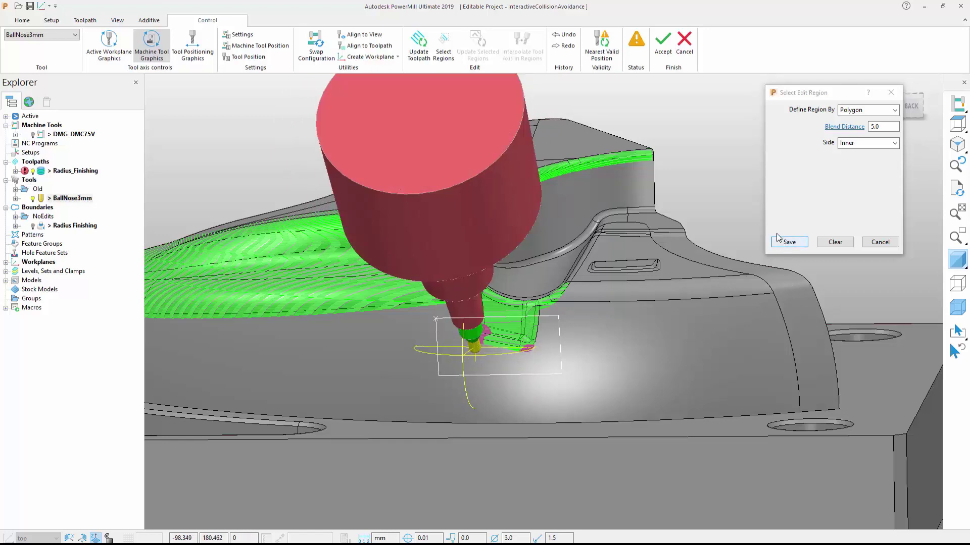
double_click(871, 127)
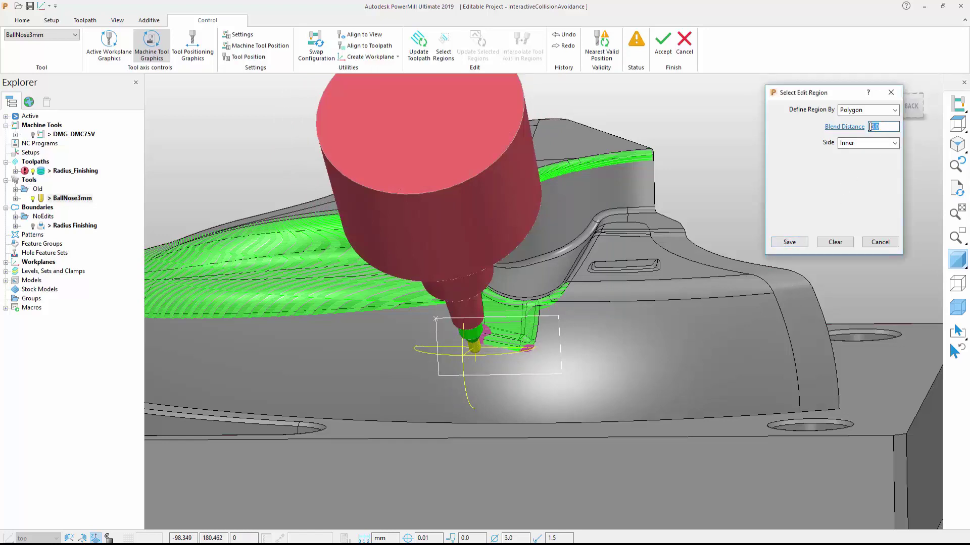
type("2.0")
left_click(789, 243)
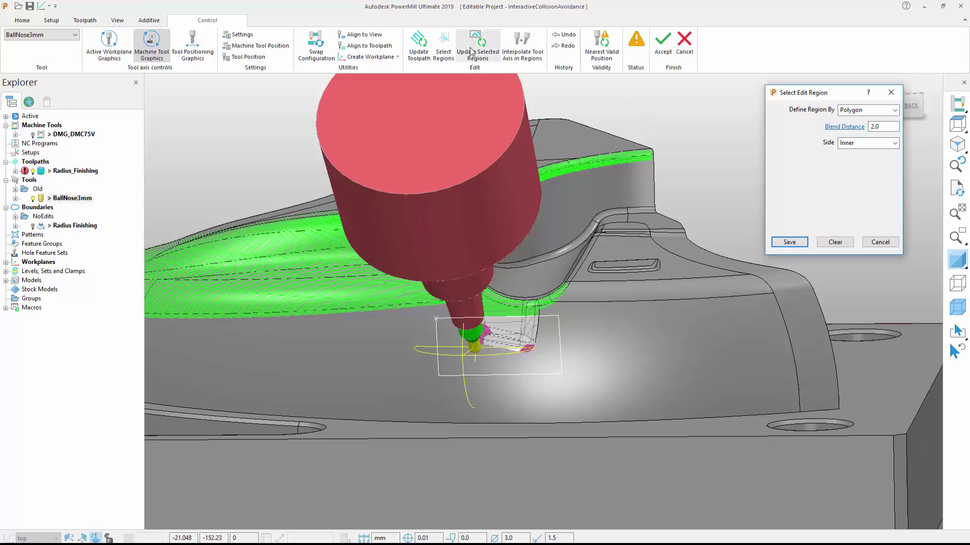
left_click(472, 51)
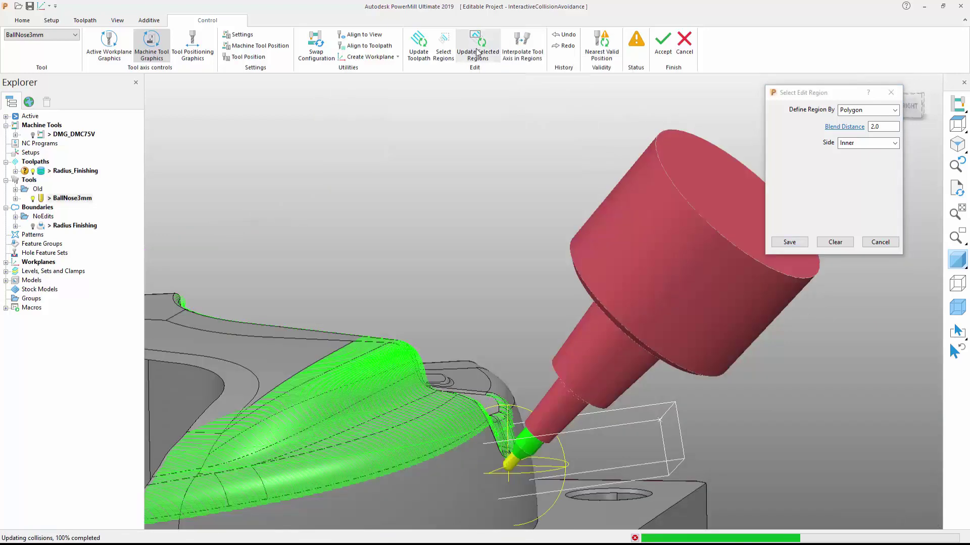
left_click(664, 46)
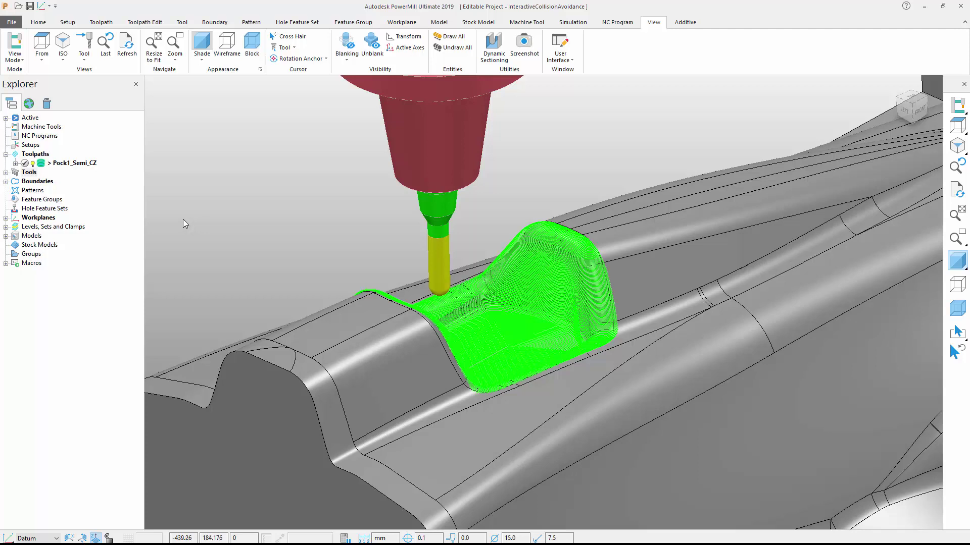
Step: Verify Pock1_Semi_CZ for collisions using holder clearance 5.0 and shank clearance 2.0
left_click(44, 23)
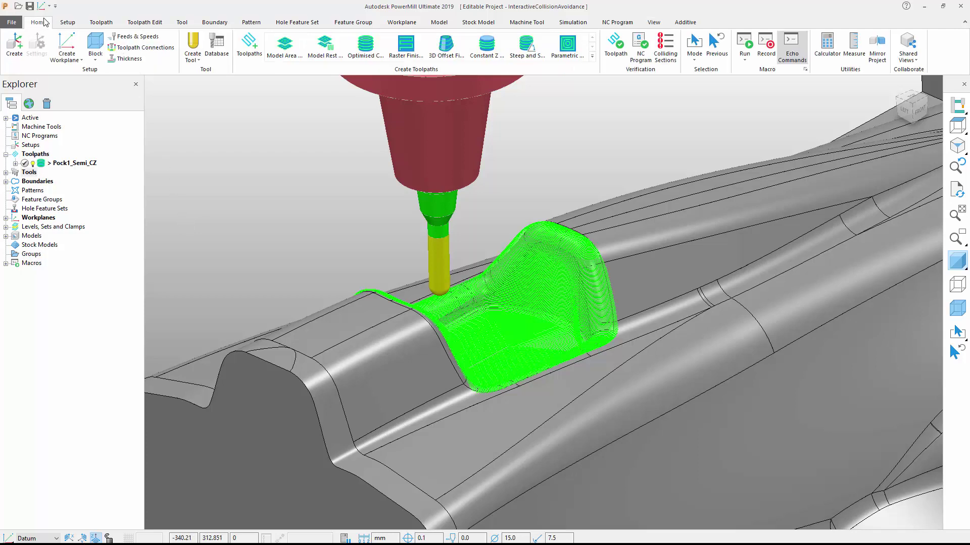
left_click(616, 54)
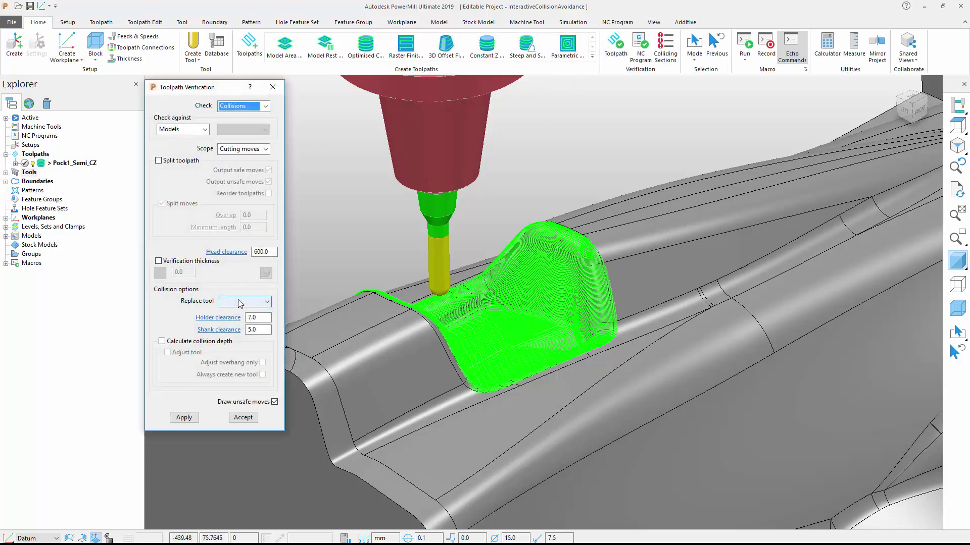
left_click(255, 317)
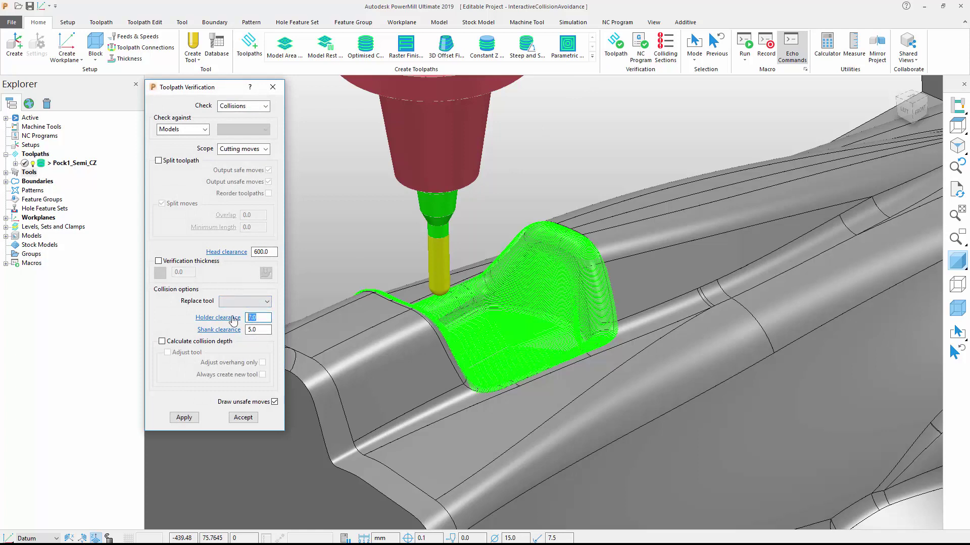
type("5")
key("Tab")
type("2")
left_click(266, 319)
left_click(185, 417)
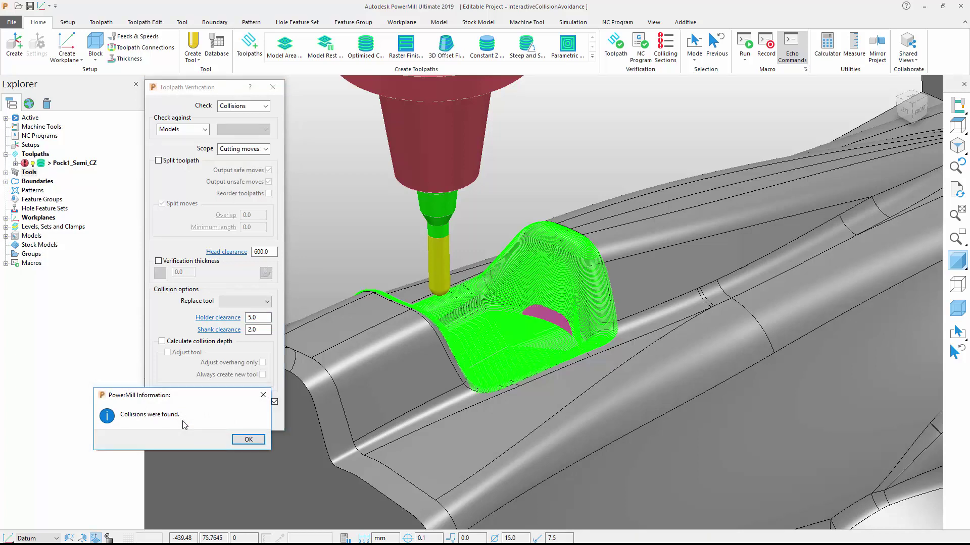
key("Return")
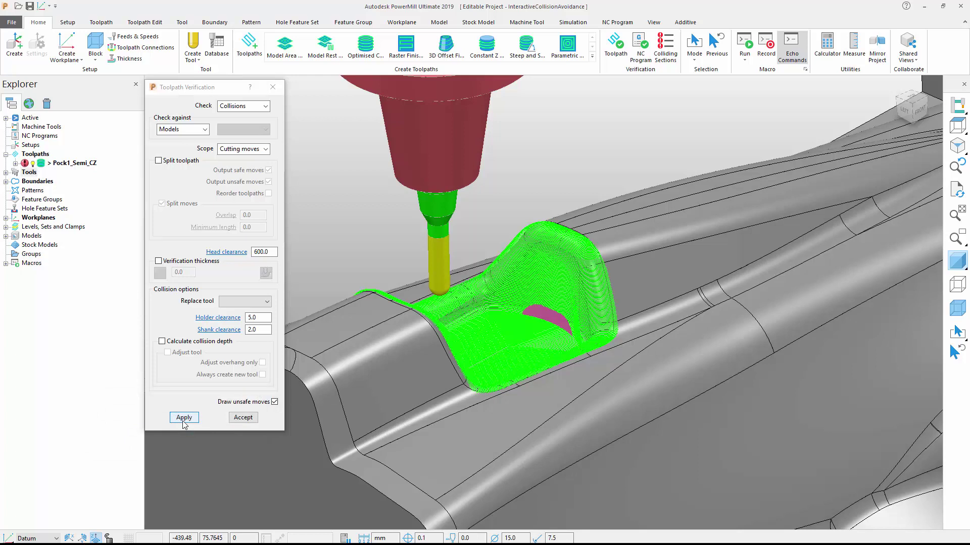
left_click(243, 420)
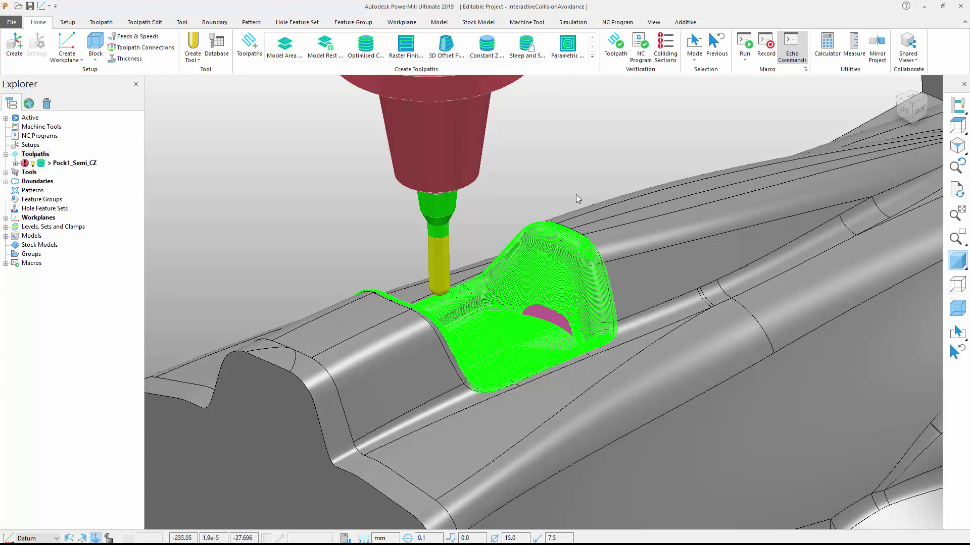
Step: Split colliding cutting moves into Pock1_Semi_CZ_2, then compare it with Pock1_Semi_CZ_1
left_click(666, 48)
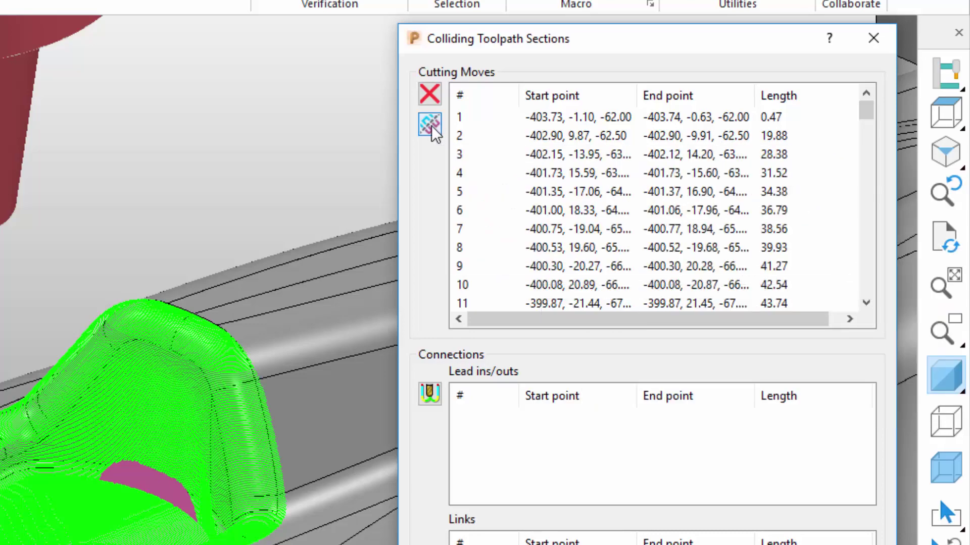
left_click(430, 124)
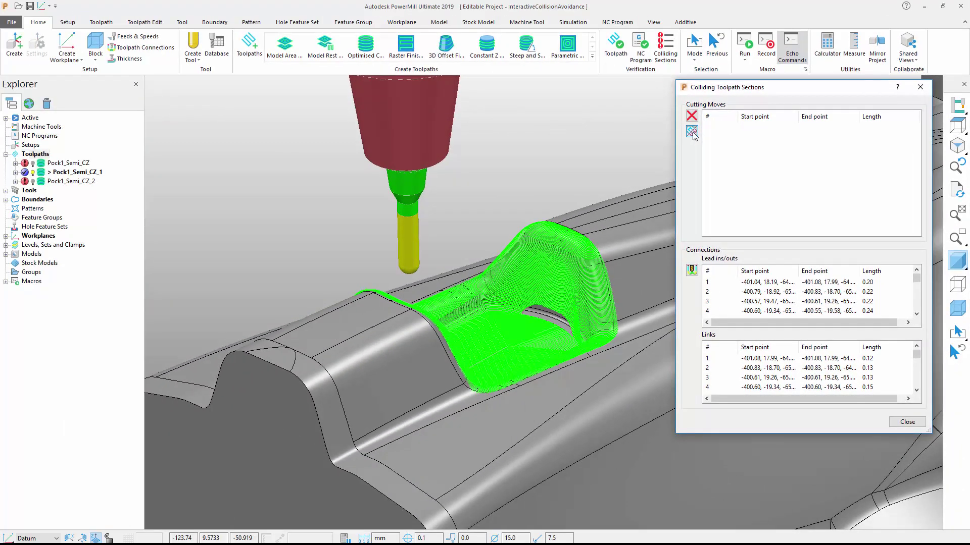
double_click(42, 183)
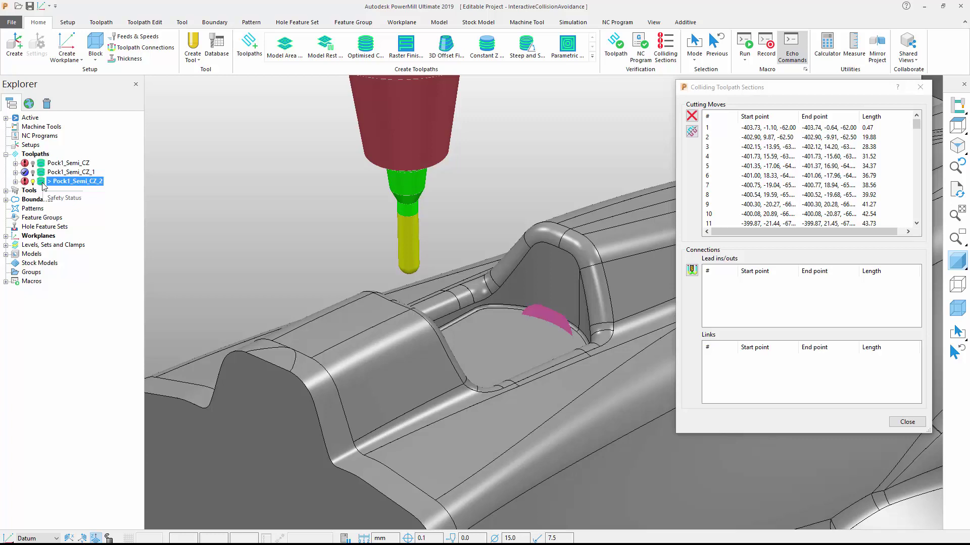
double_click(40, 172)
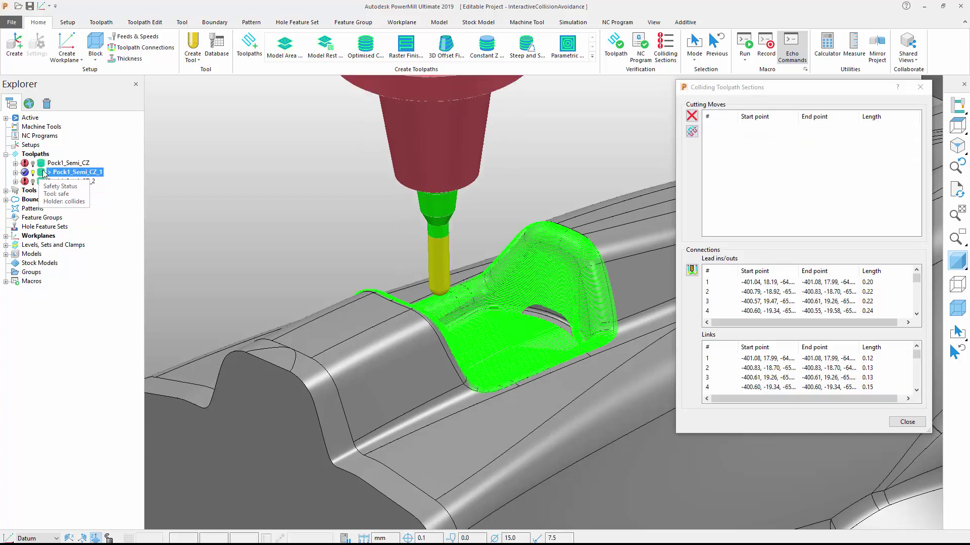
double_click(42, 183)
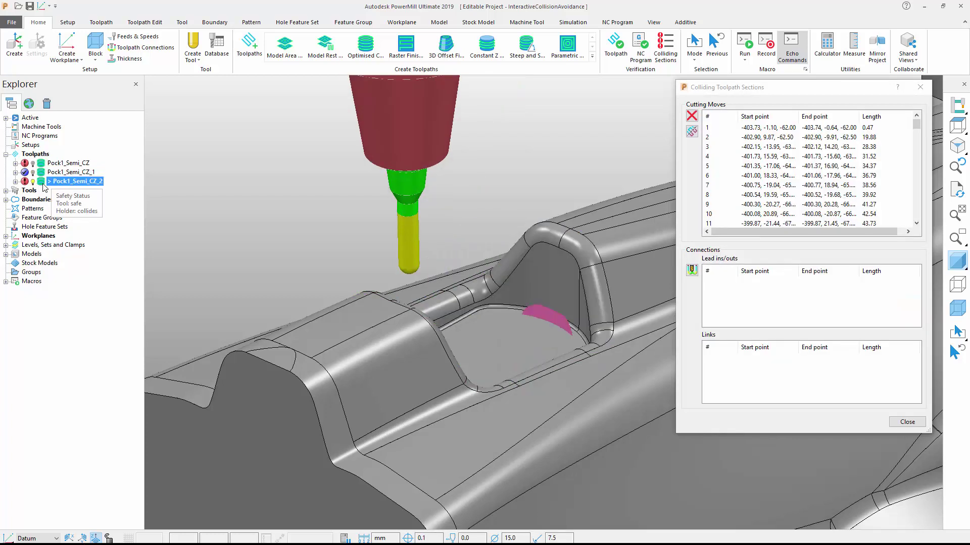